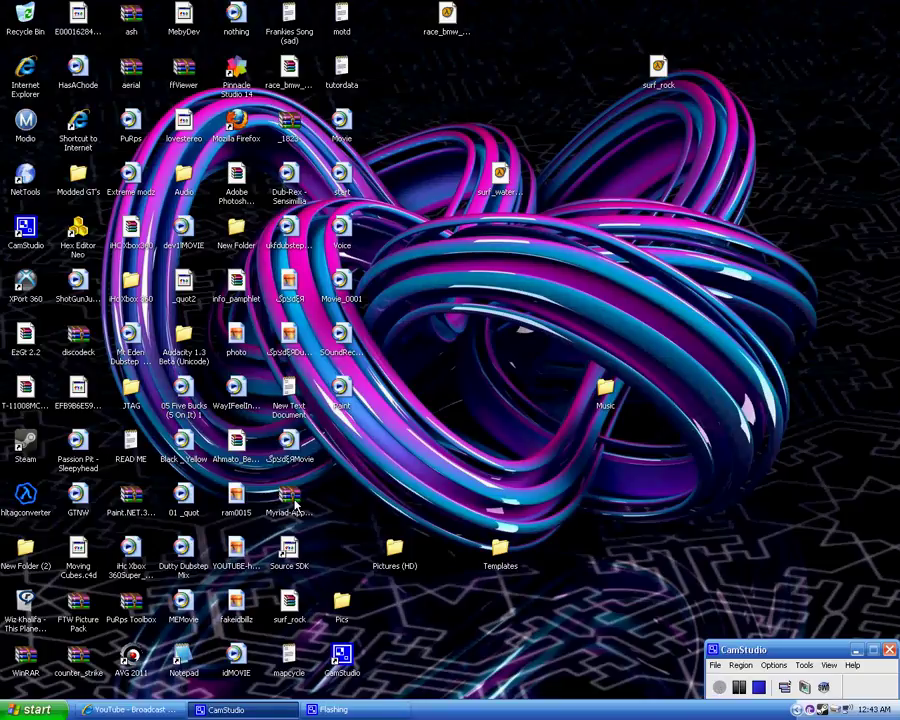
Clear the desktop icon selection and select the Myriad-Apple-Medium archive file.
mouse_move(295, 498)
left_mouse_down()
mouse_move(401, 496)
mouse_move(296, 494)
left_mouse_up()
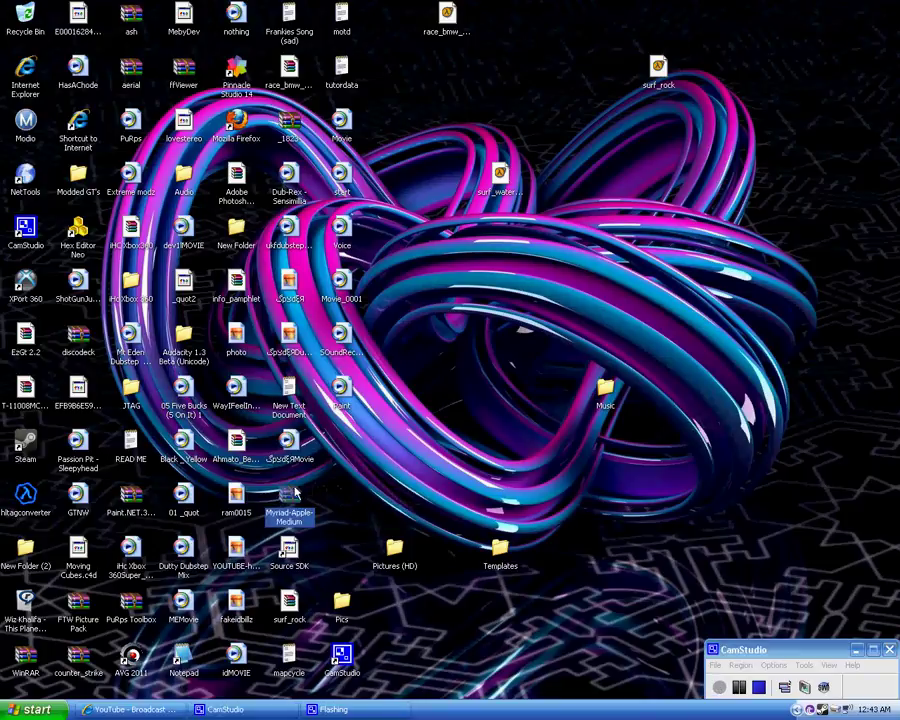
mouse_move(289, 497)
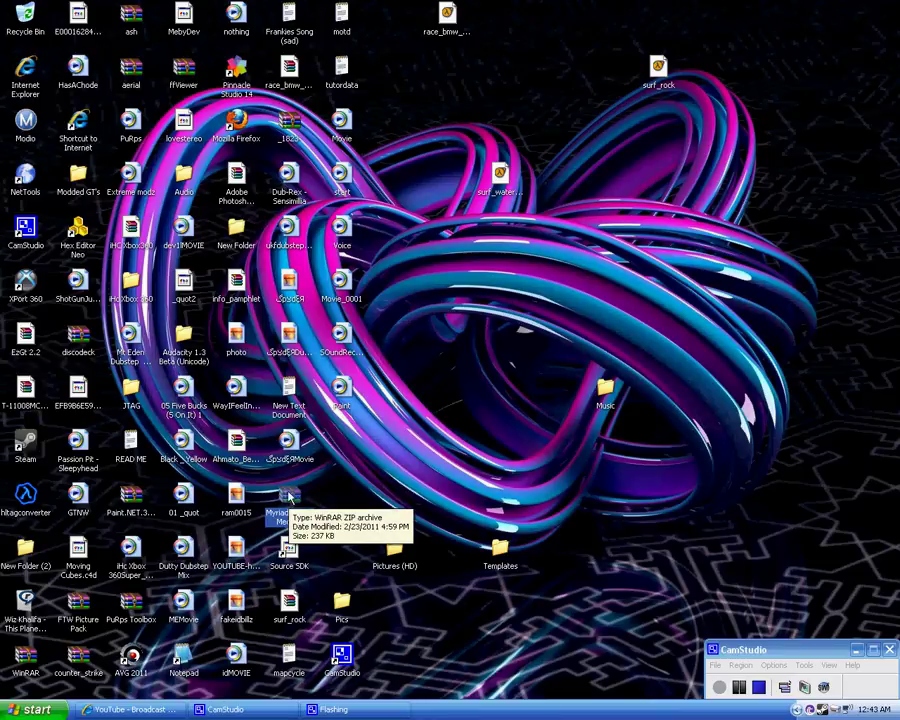
left_click(511, 346)
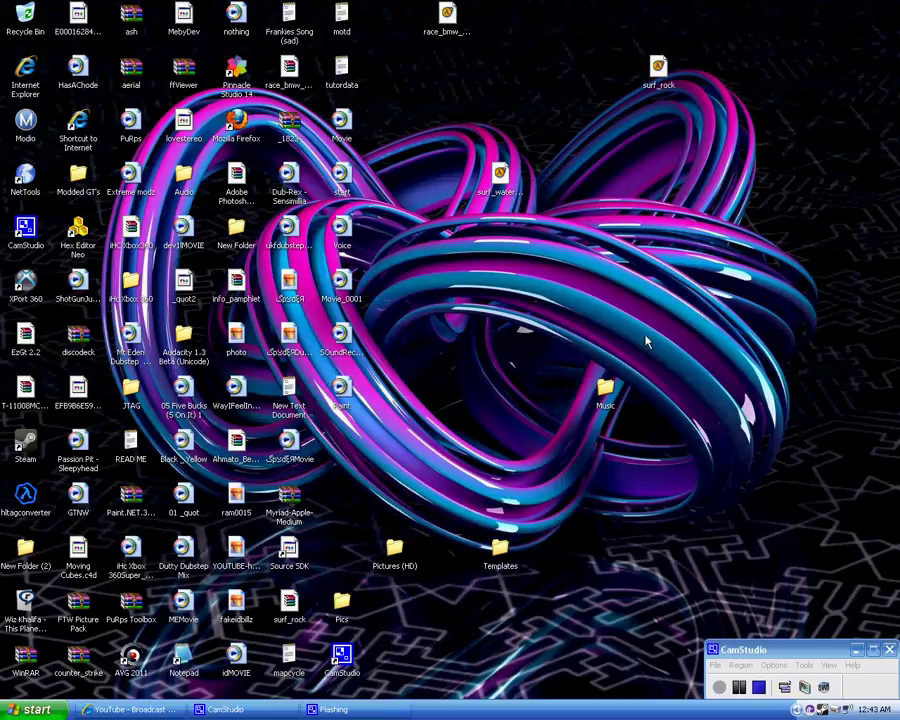
left_click(300, 508)
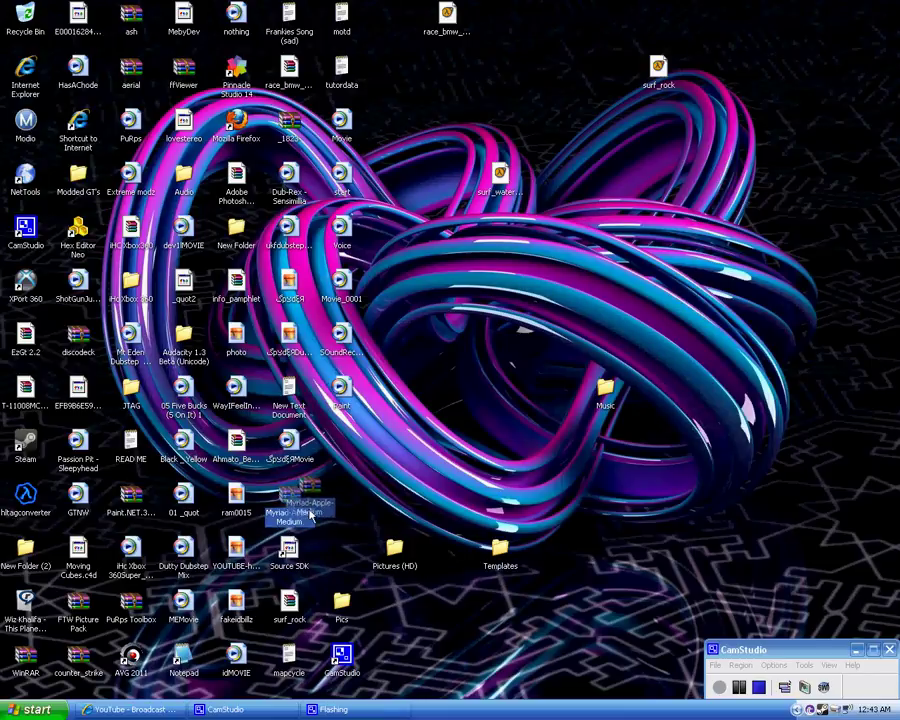
Create a new empty WinRAR ZIP archive on the desktop with its default name.
right_click(508, 304)
mouse_move(540, 384)
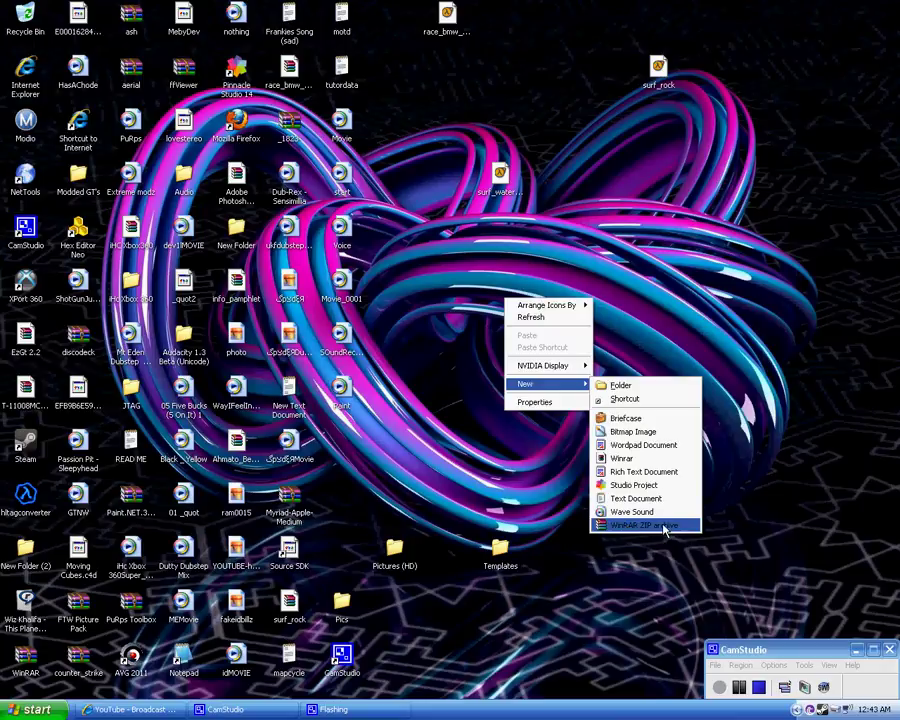
left_click(665, 530)
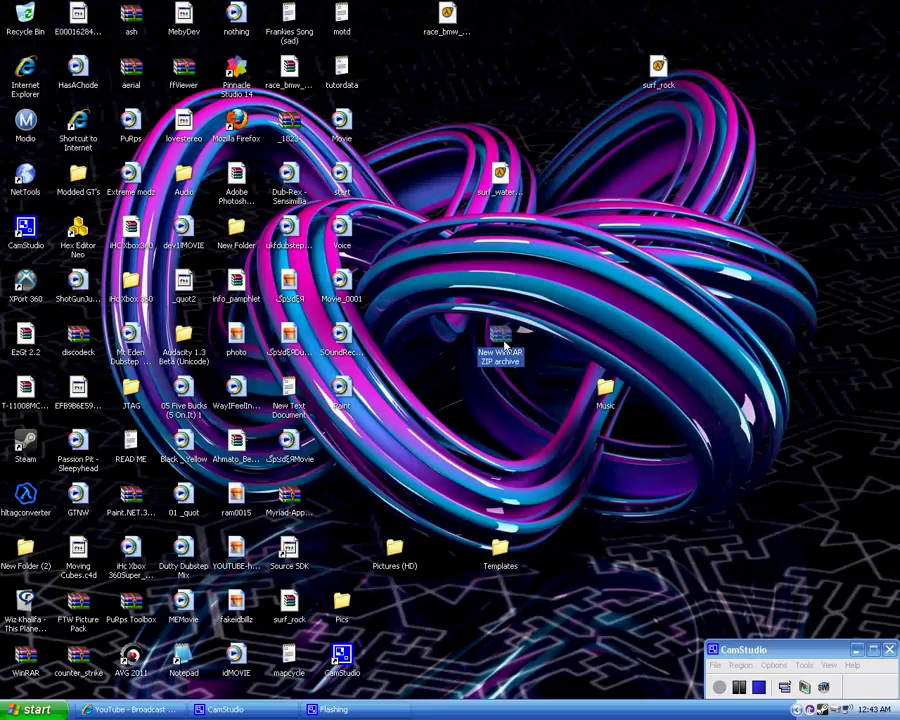
right_click(563, 323)
mouse_move(605, 405)
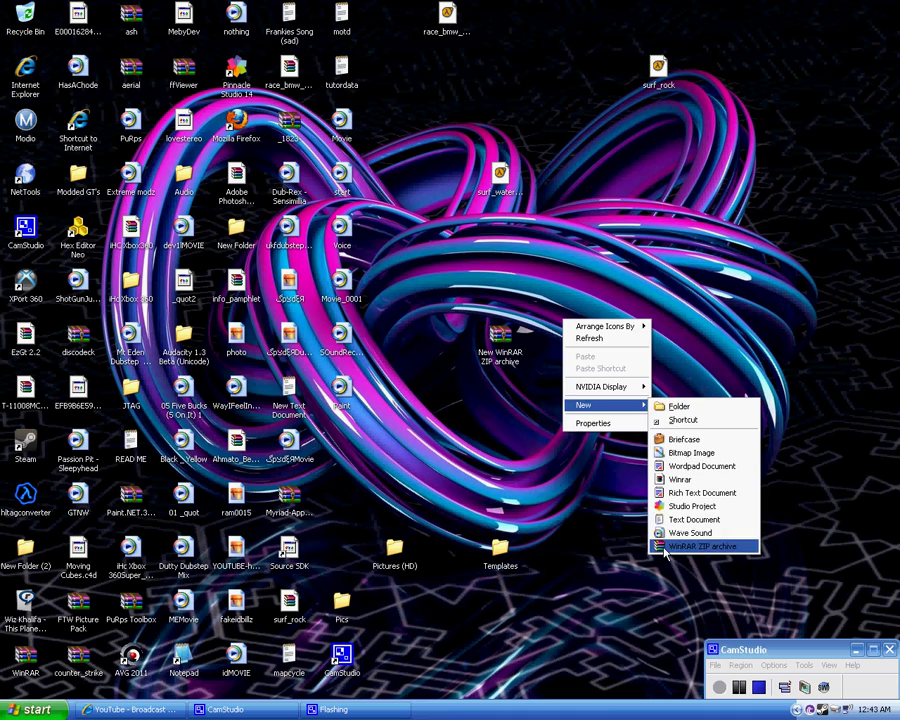
left_click(590, 338)
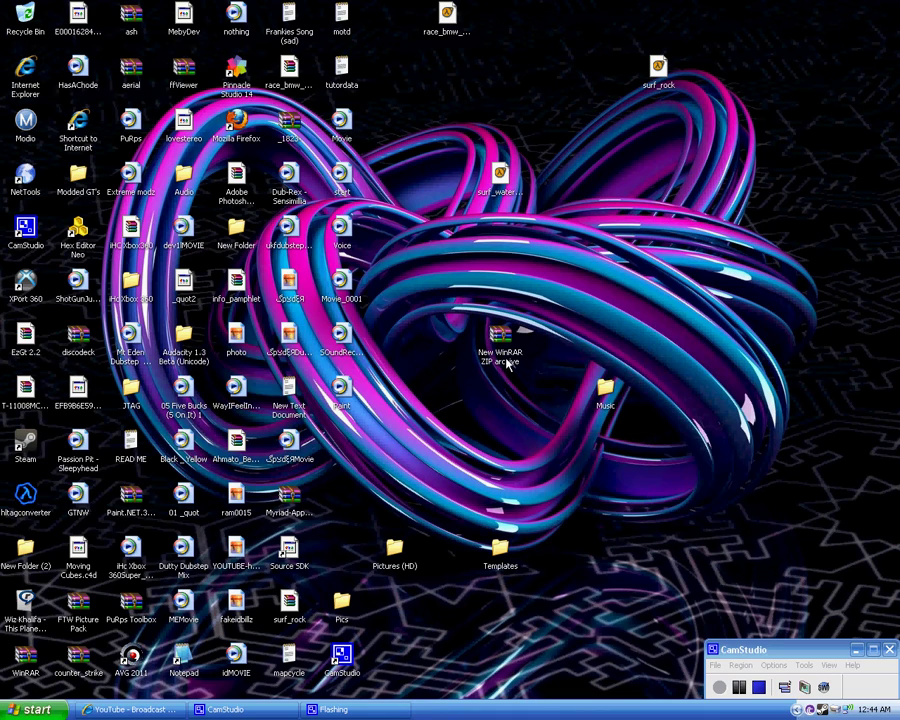
Open New WinRAR ZIP archive.zip in WinRAR and reposition its window around the screen.
double_click(508, 364)
mouse_move(394, 214)
left_mouse_down()
mouse_move(323, 68)
mouse_move(182, 76)
left_mouse_up()
left_click_drag(445, 70, 812, 120)
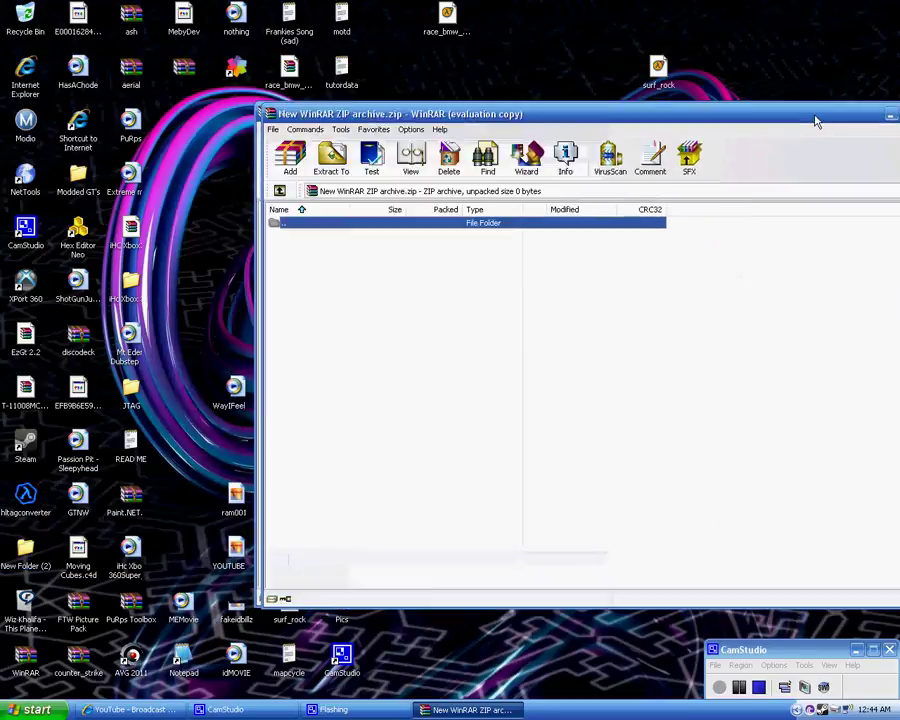
left_click_drag(536, 2, 44, 712)
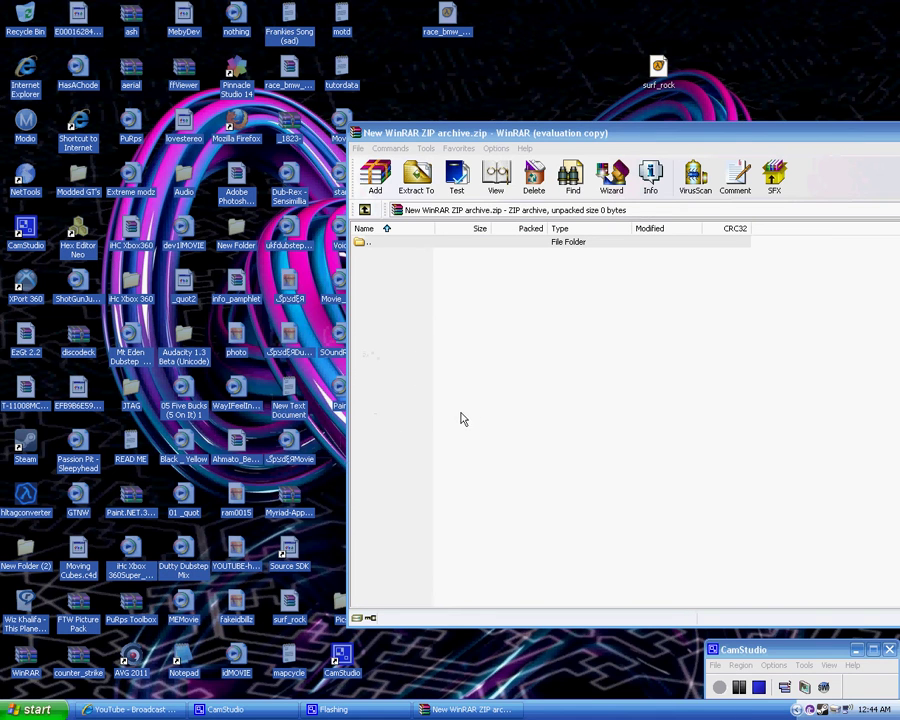
left_click_drag(490, 133, 108, 133)
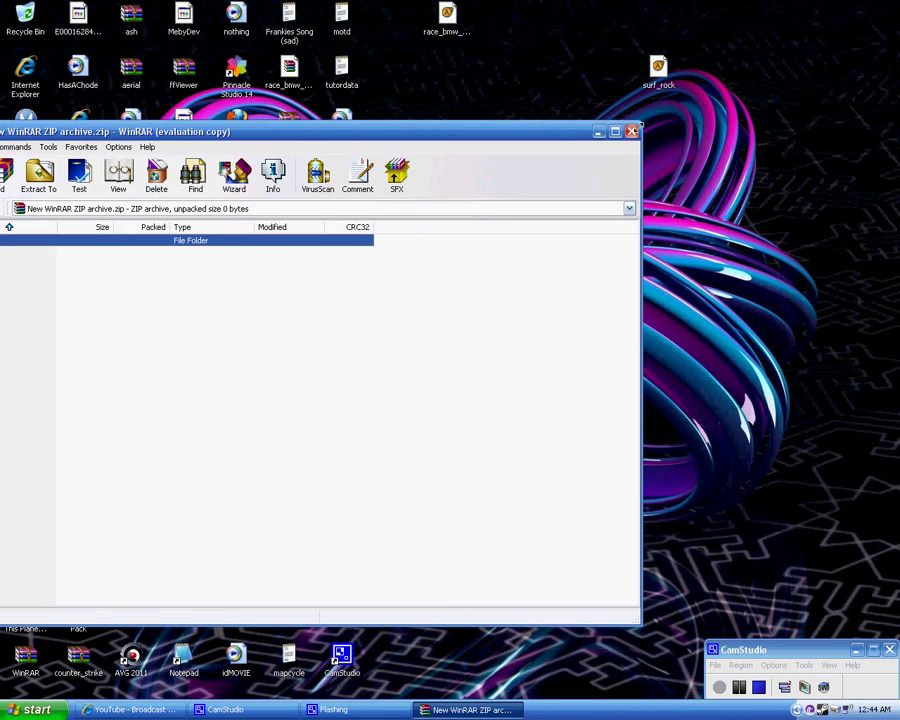
Close WinRAR, leaving the New WinRAR ZIP archive icon on the desktop.
left_click(628, 134)
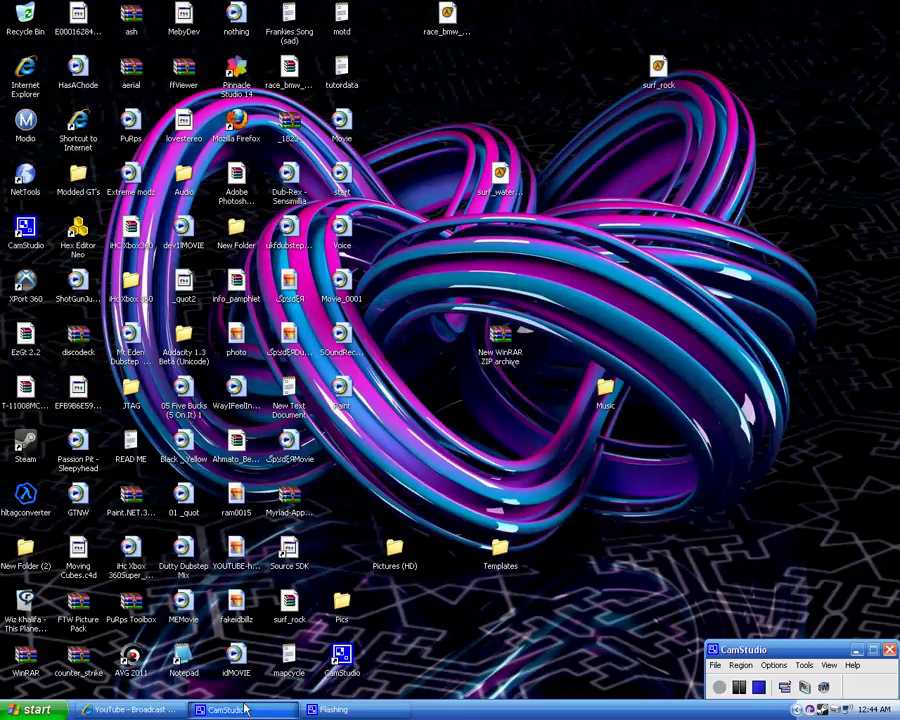